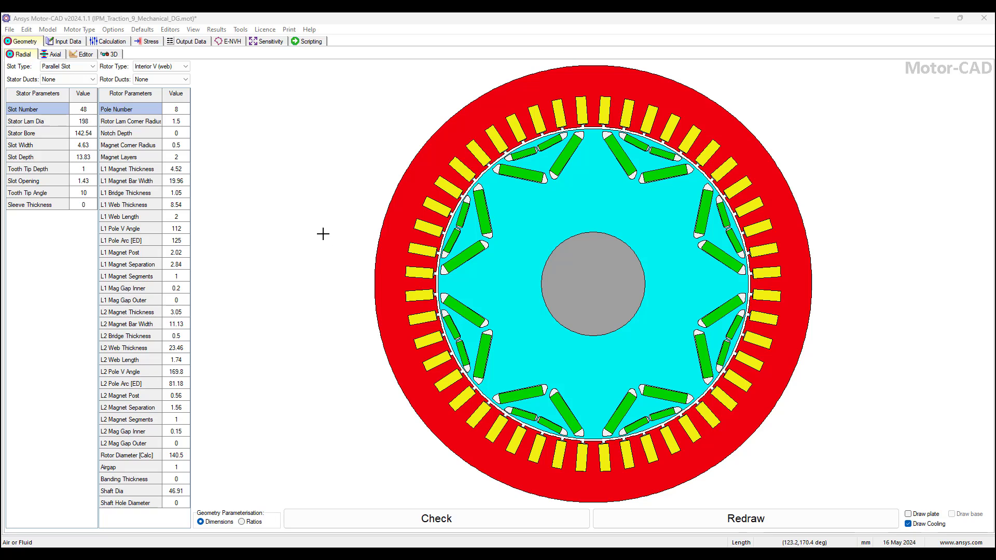
# Switch to File Explorer and locate the IPM_Traction_9_Mechanical.mot tutorial in C:\ANSYS_Motor-CAD\2024_1_1\Tutorials\BPM_Design_Traction, then return to Motor-CAD
pyautogui.hotkey('alt', 'Tab')
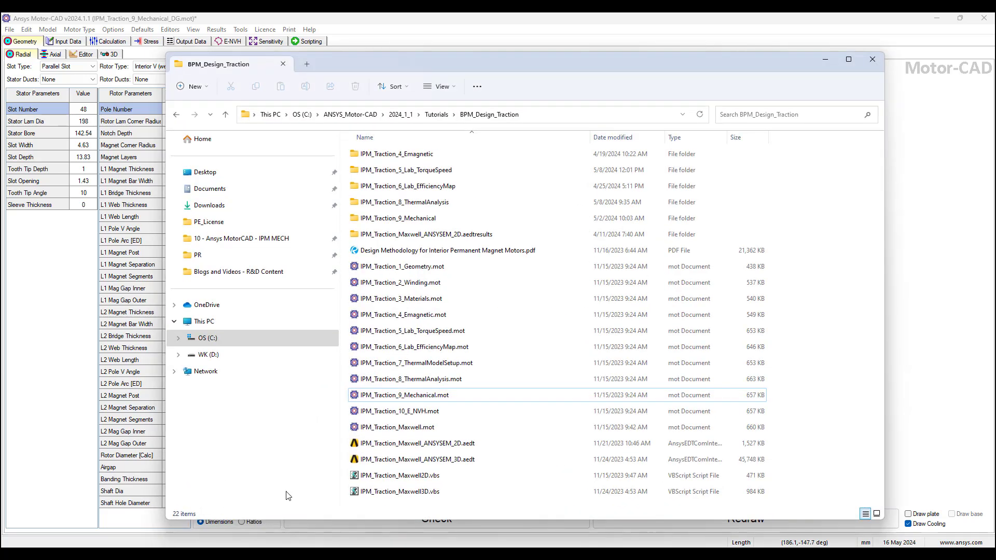
pyautogui.click(220, 338)
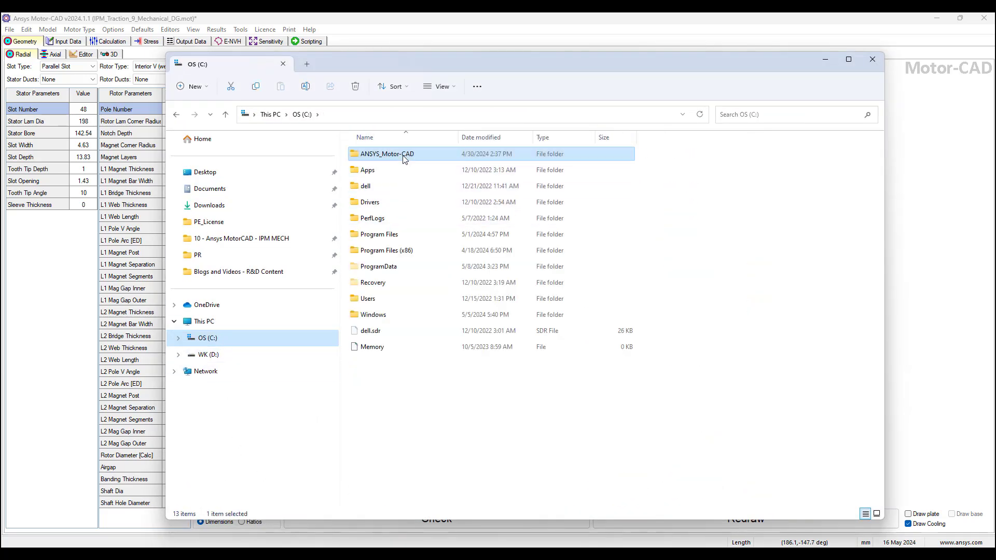
pyautogui.doubleClick(405, 154)
pyautogui.doubleClick(390, 208)
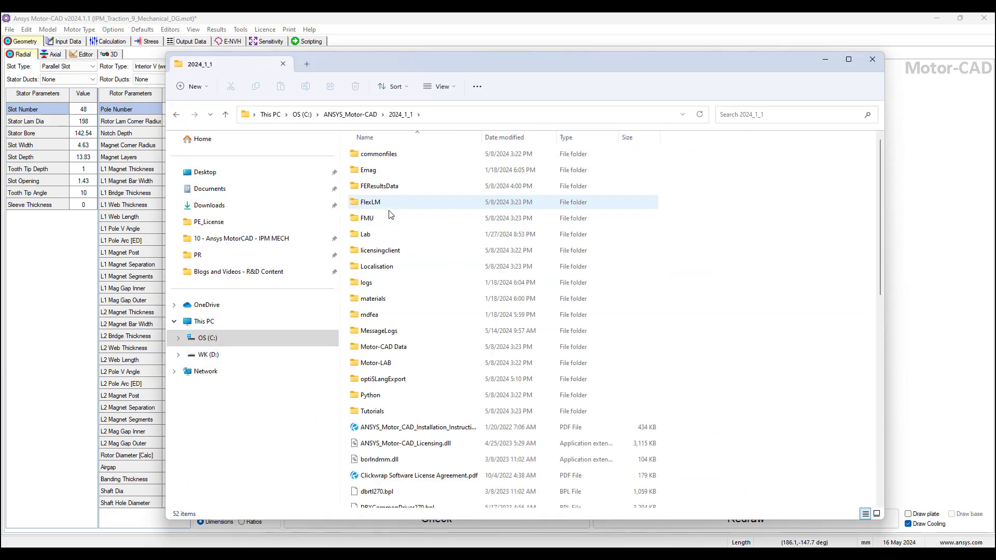
pyautogui.doubleClick(374, 412)
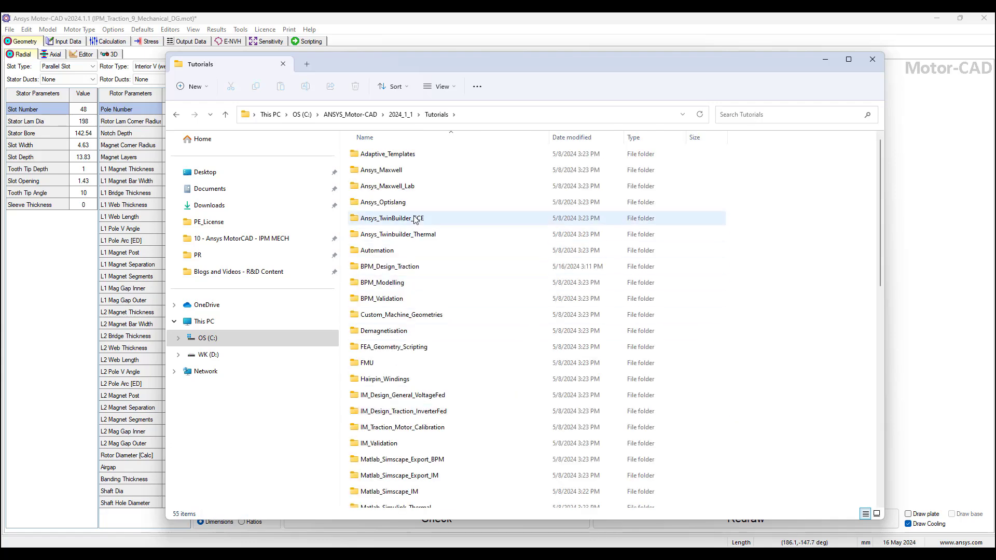
pyautogui.click(405, 268)
pyautogui.doubleClick(405, 268)
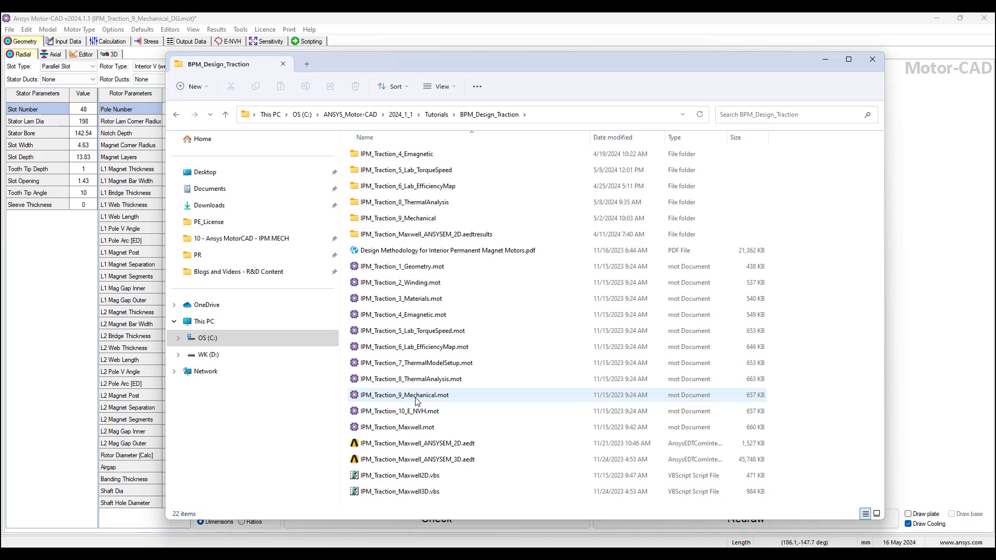
pyautogui.click(824, 60)
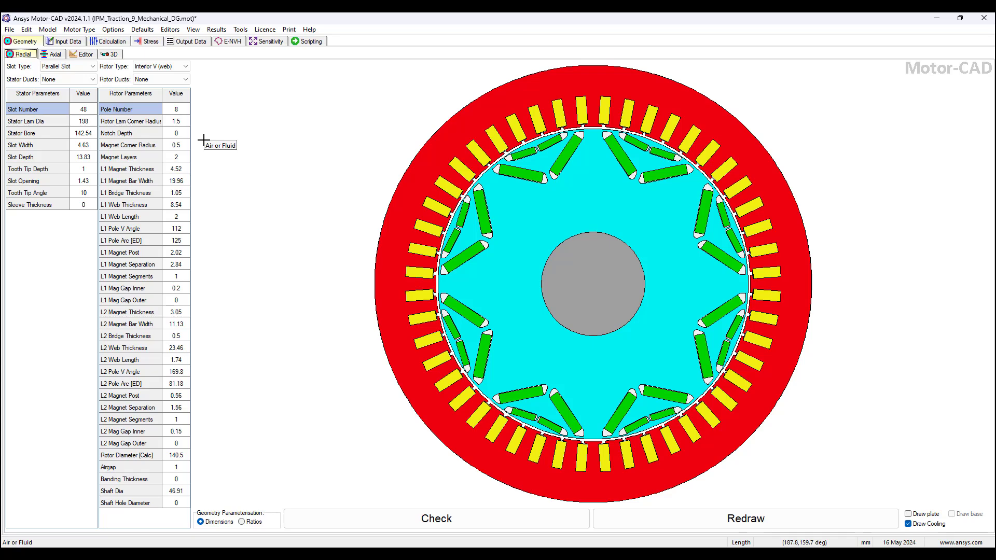
# Check the corner rounding settings for the rotor lamination and magnets, and return to the radial geometry
pyautogui.click(72, 42)
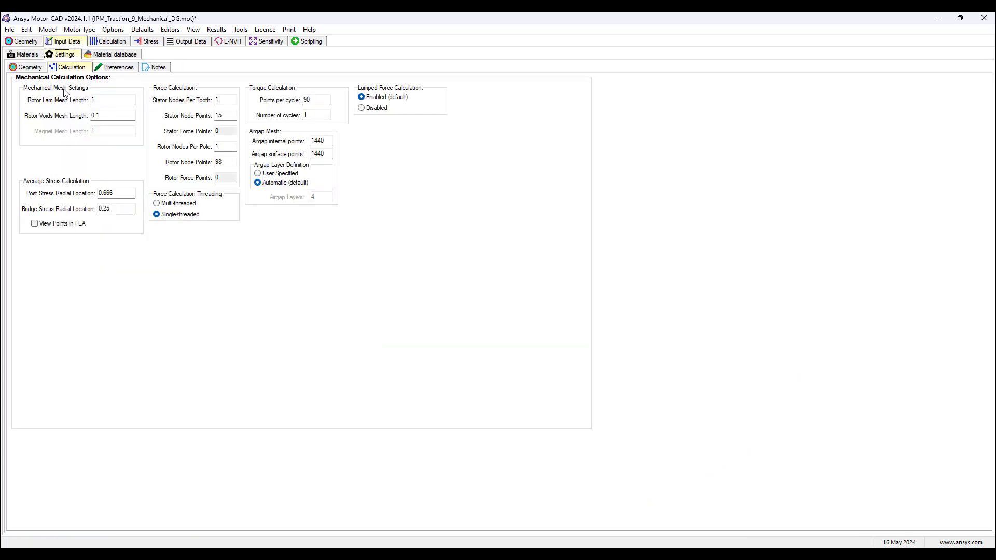
pyautogui.click(29, 68)
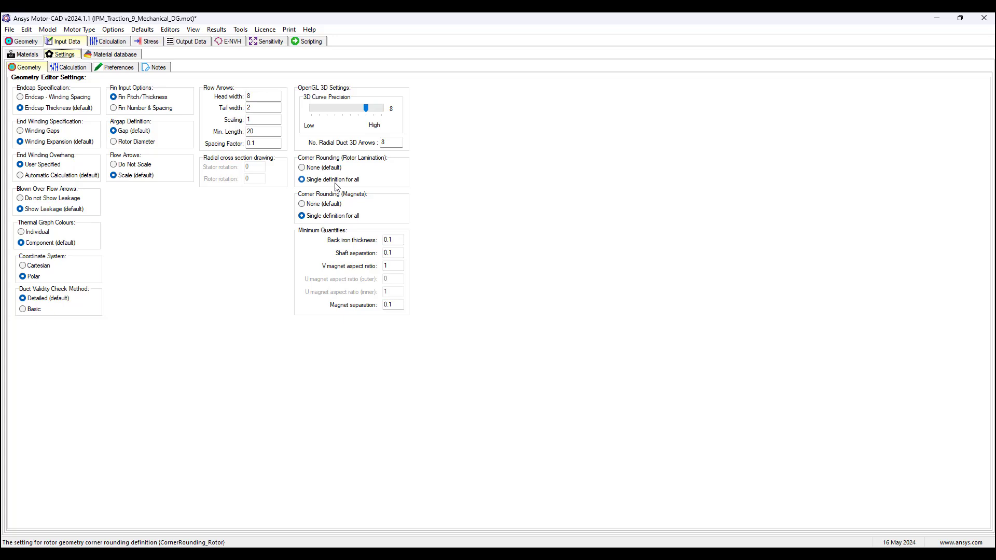
pyautogui.click(31, 43)
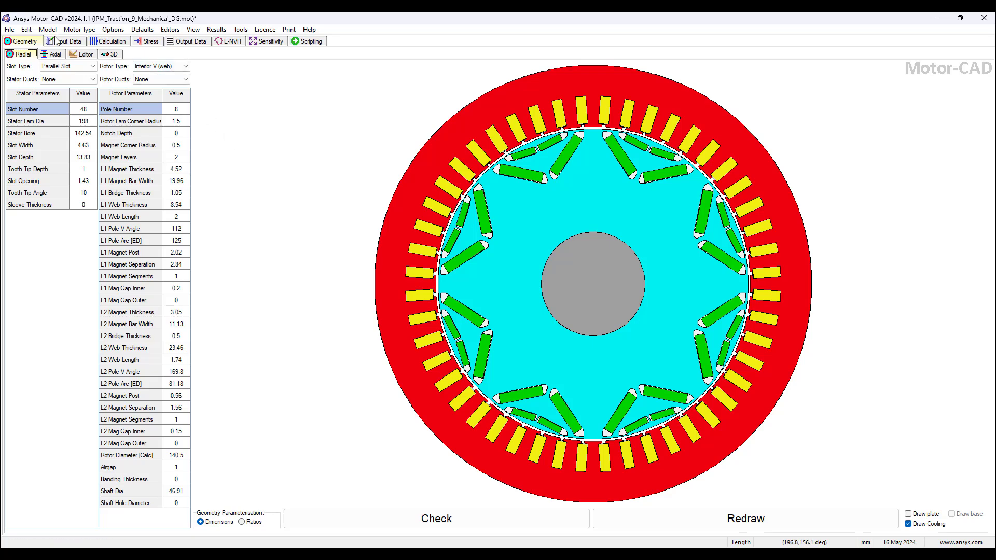
# Review the materials assigned to the motor components and the mechanical properties of the materials used in the model
pyautogui.click(66, 44)
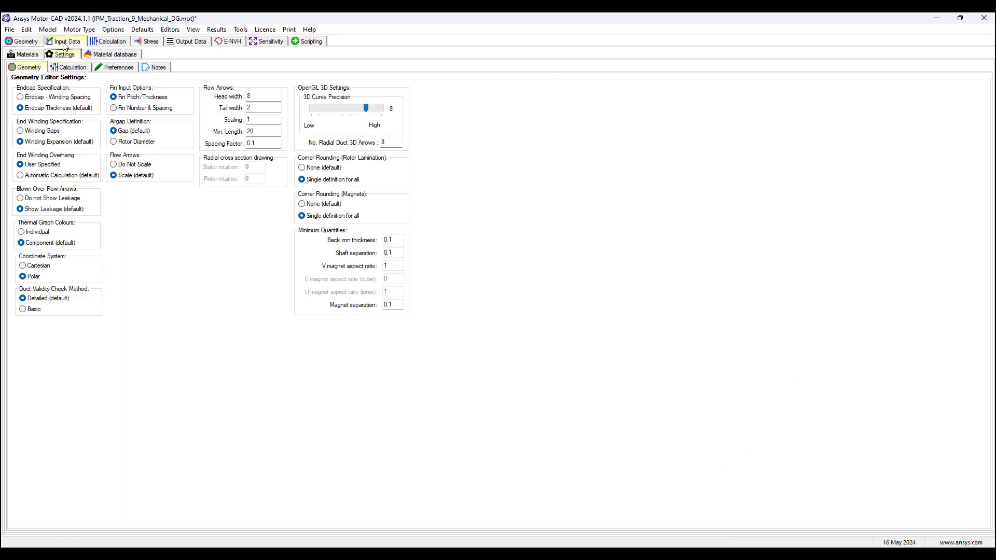
pyautogui.click(31, 55)
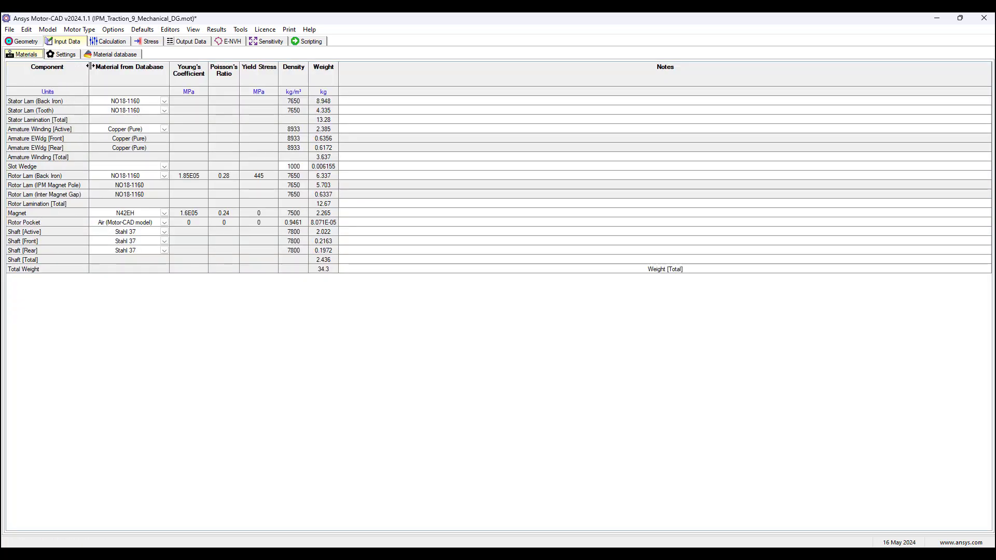
pyautogui.click(101, 53)
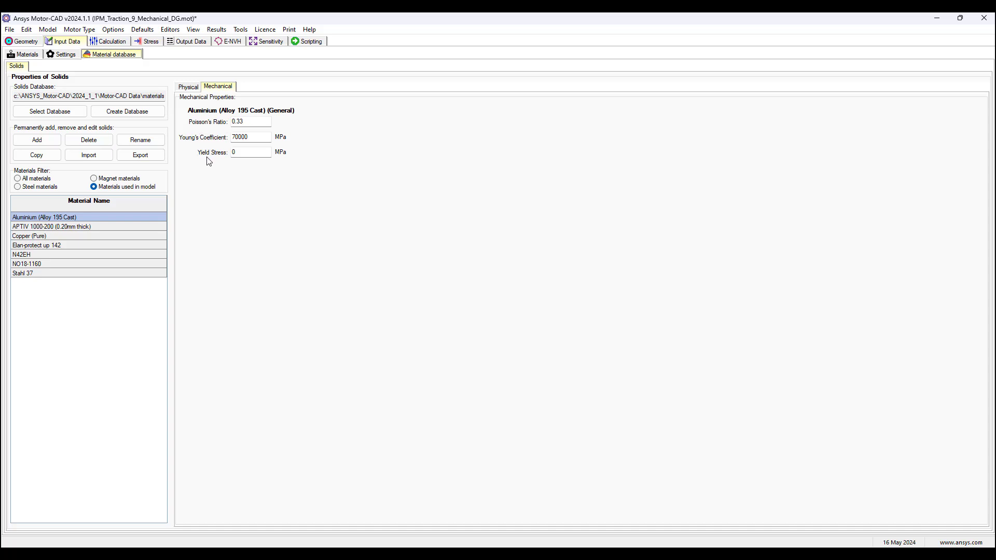
pyautogui.click(65, 228)
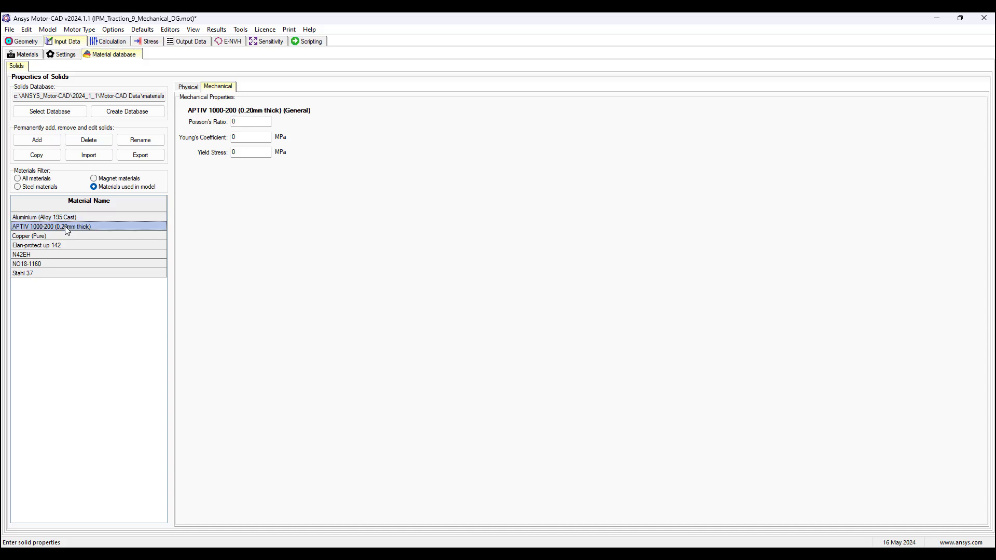
pyautogui.click(54, 237)
pyautogui.click(53, 247)
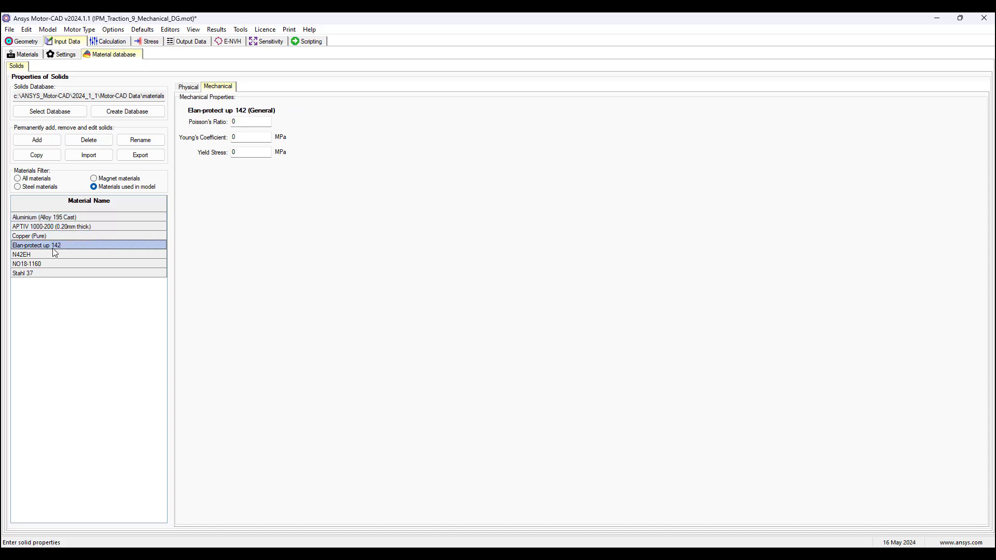
pyautogui.click(52, 256)
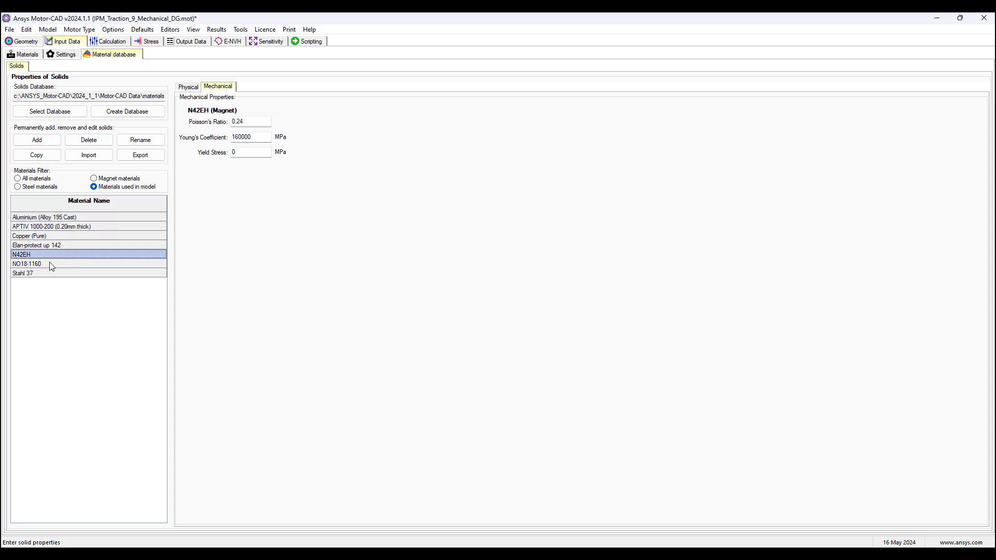
pyautogui.click(48, 265)
pyautogui.click(46, 273)
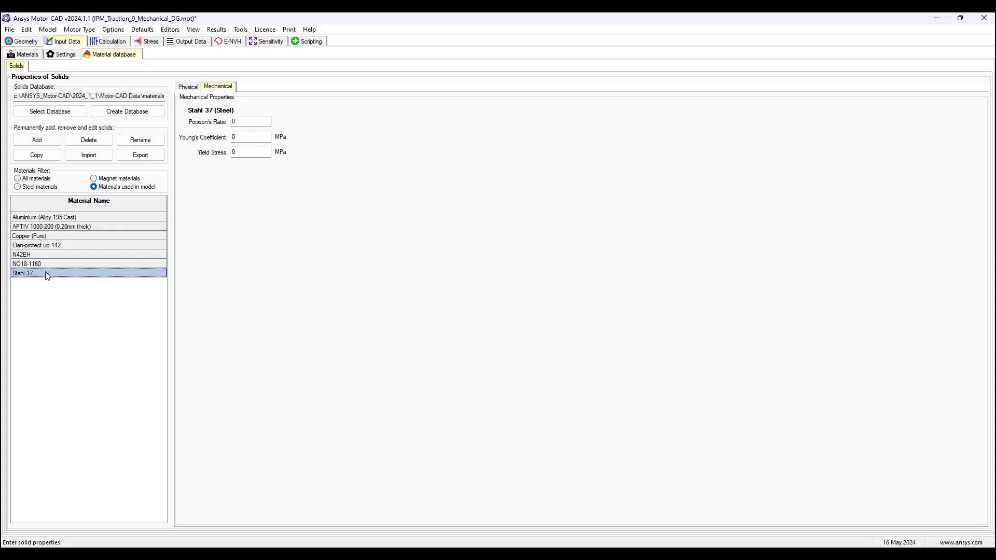
pyautogui.click(26, 55)
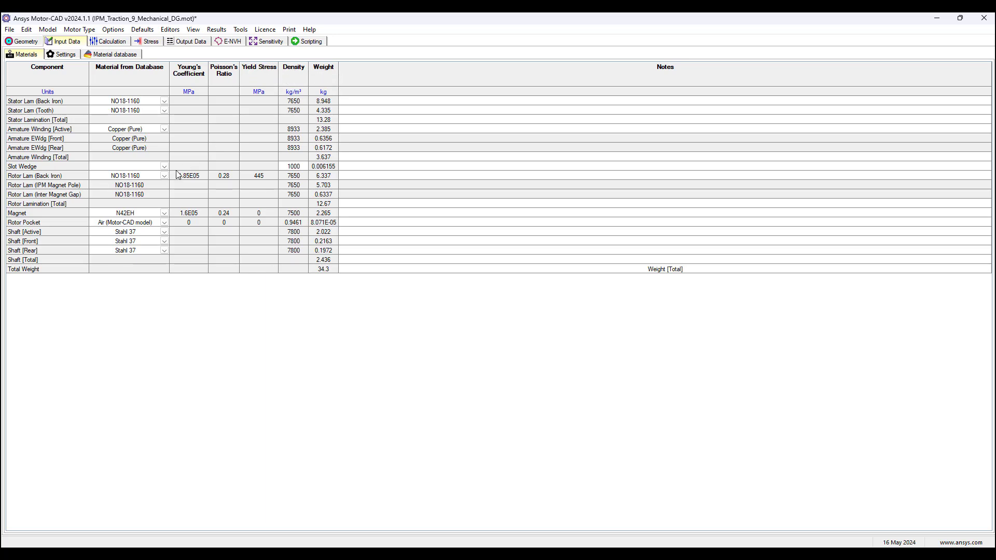
# Solve the rotor stress model at a shaft speed of 1.8E04 rpm without magnets and examine the displacement plot
pyautogui.click(115, 46)
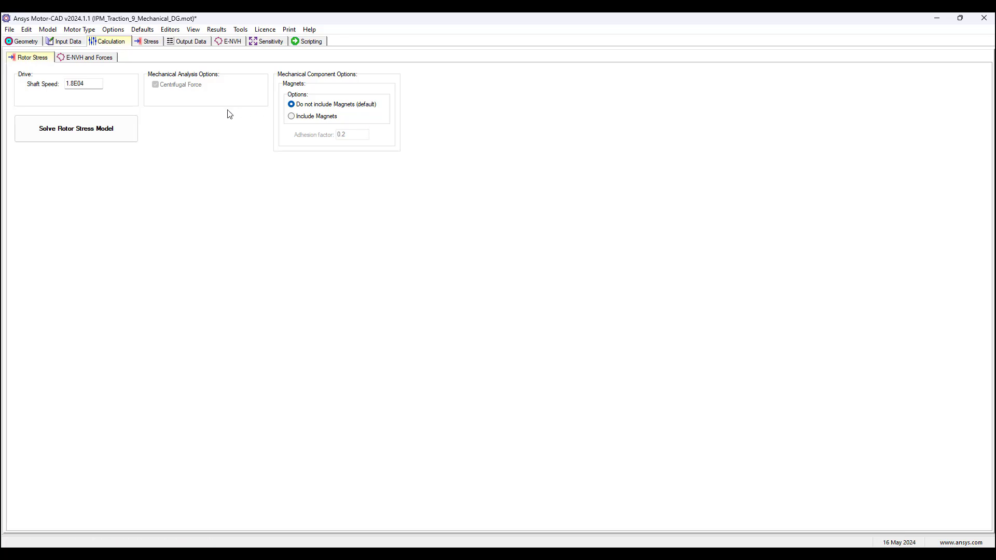
pyautogui.click(121, 131)
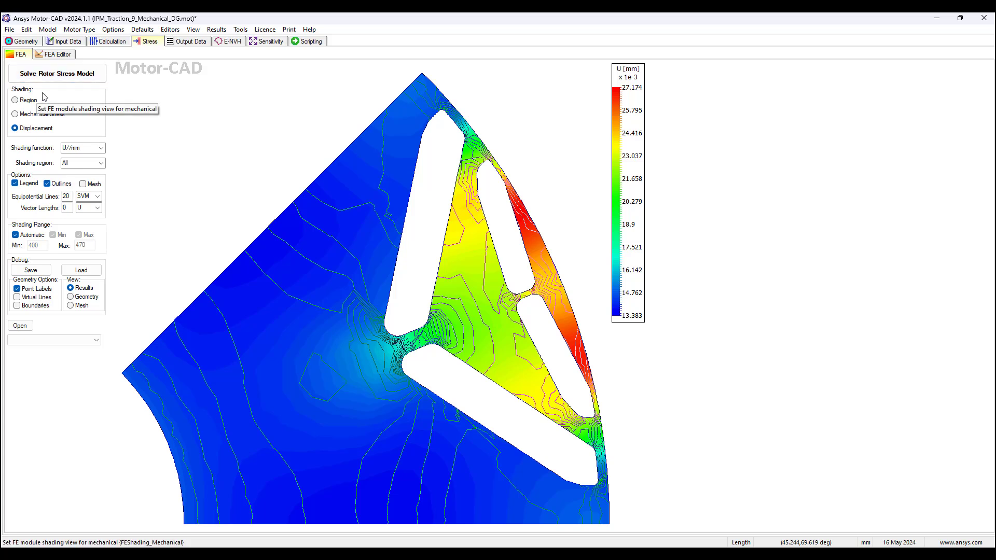
pyautogui.click(149, 125)
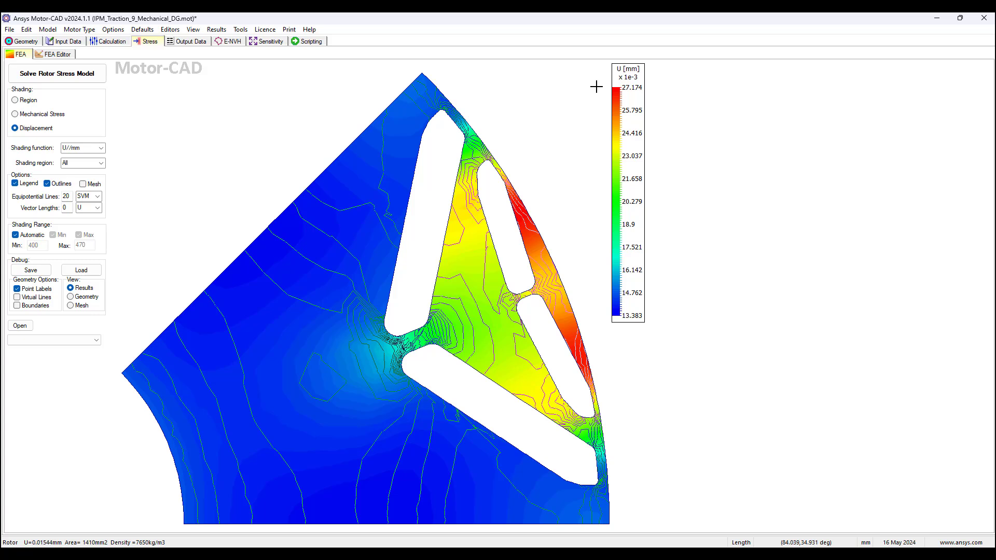
# Include the magnets in the mechanical analysis, solve the rotor stress model and shade the result by mechanical stress
pyautogui.click(111, 42)
pyautogui.click(291, 116)
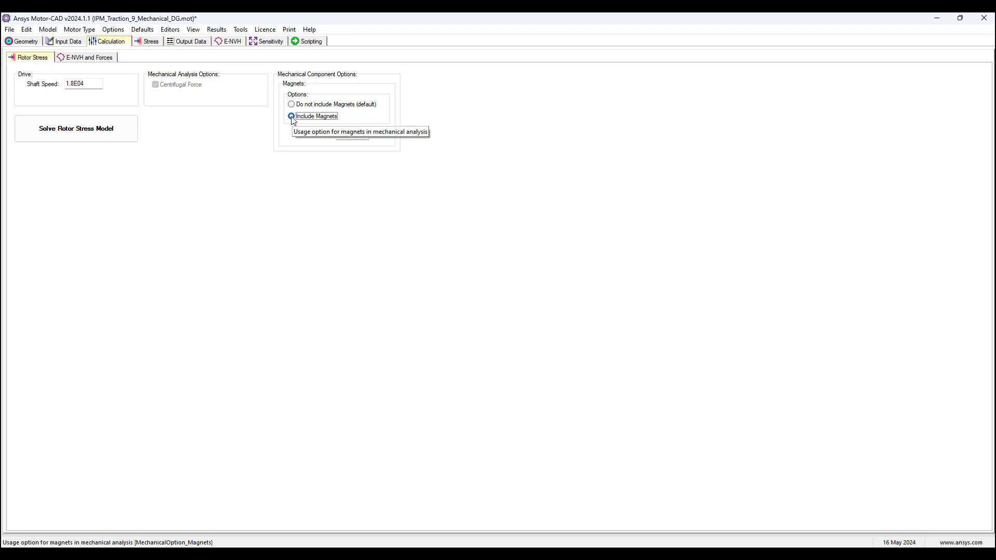
pyautogui.click(113, 128)
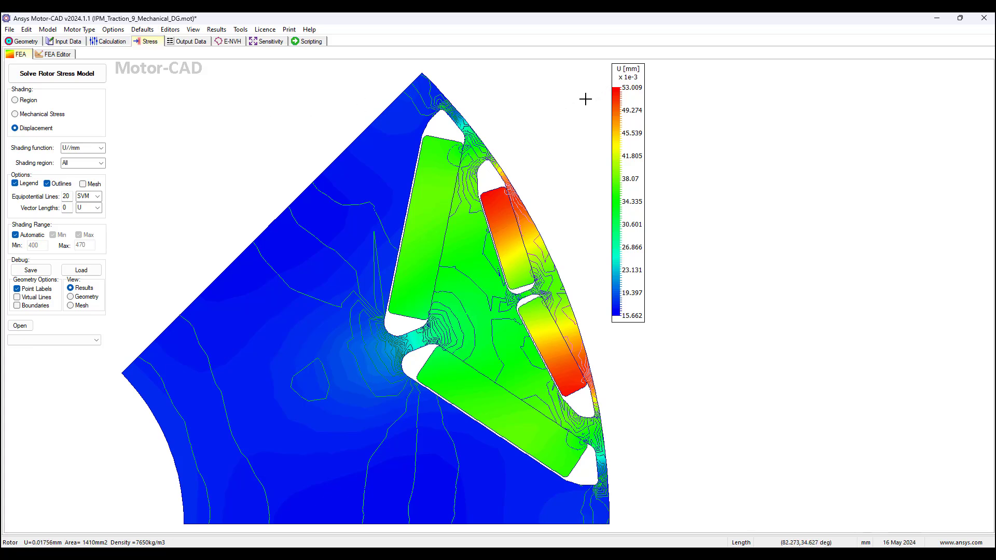
pyautogui.click(16, 114)
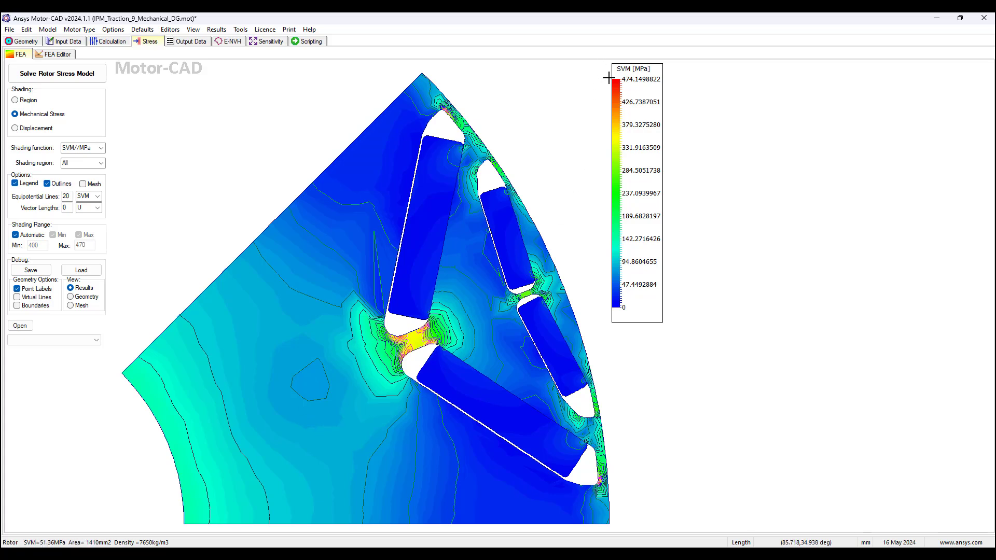
# Exclude the magnets from the analysis, solve the rotor stress model again and review the stress plot and rotor stress output data
pyautogui.click(122, 45)
pyautogui.click(292, 104)
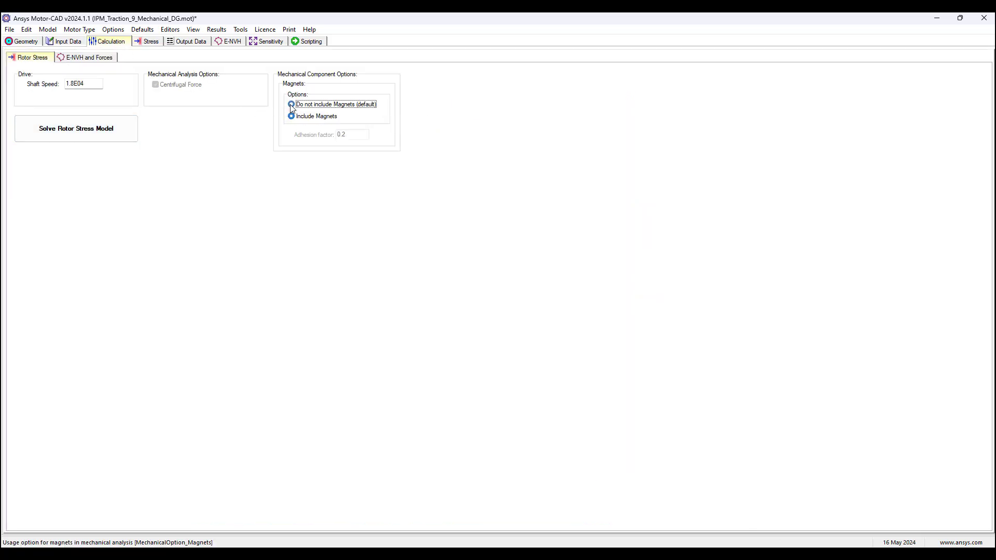
pyautogui.click(98, 130)
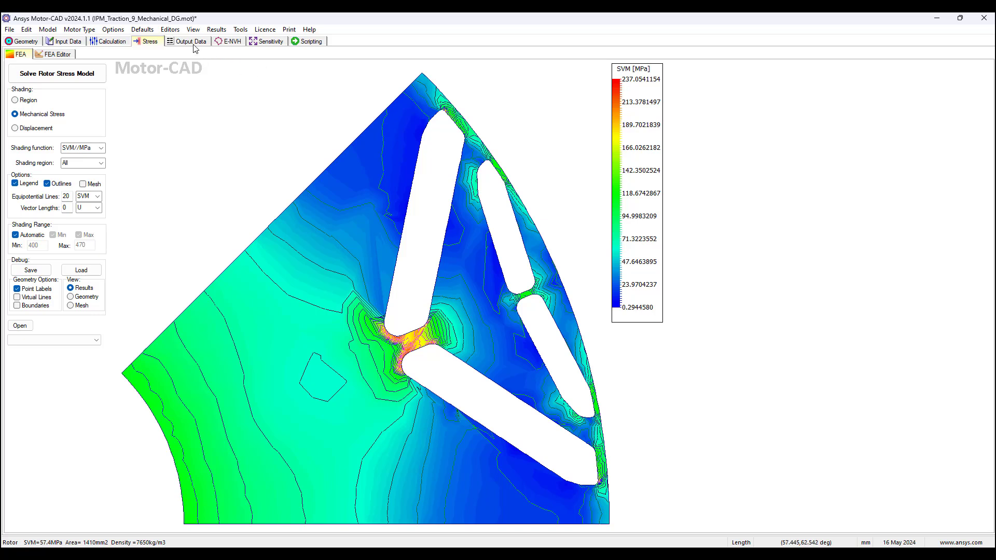
pyautogui.click(111, 42)
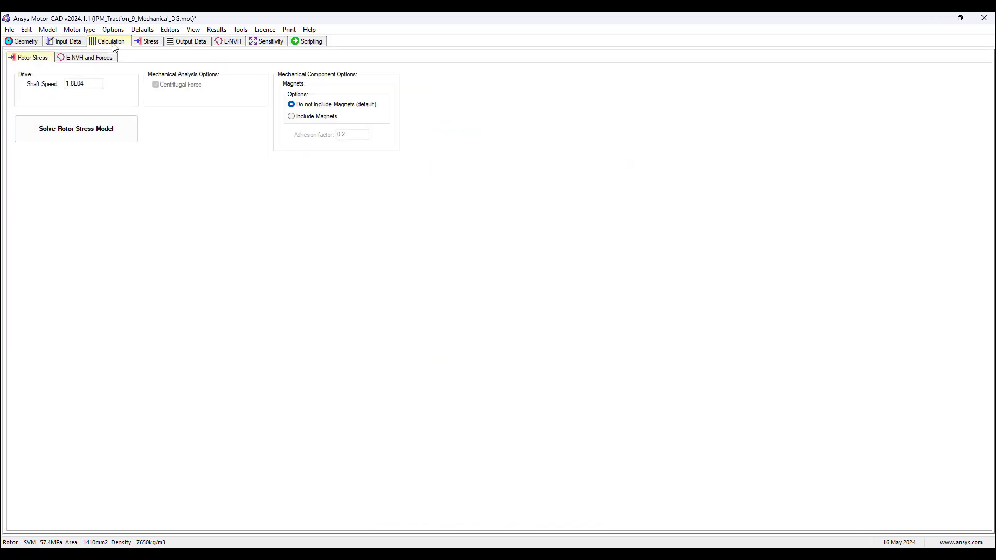
pyautogui.click(151, 41)
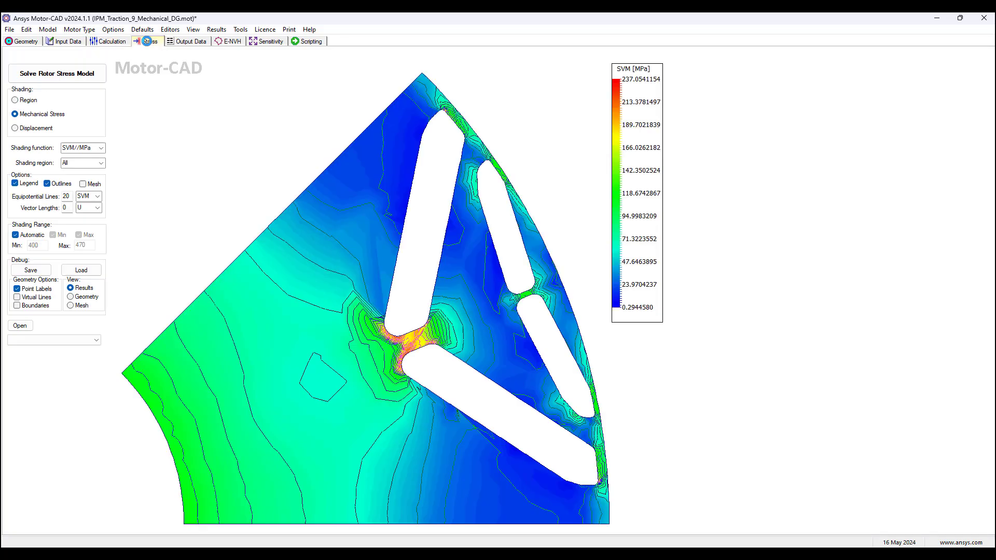
pyautogui.click(184, 43)
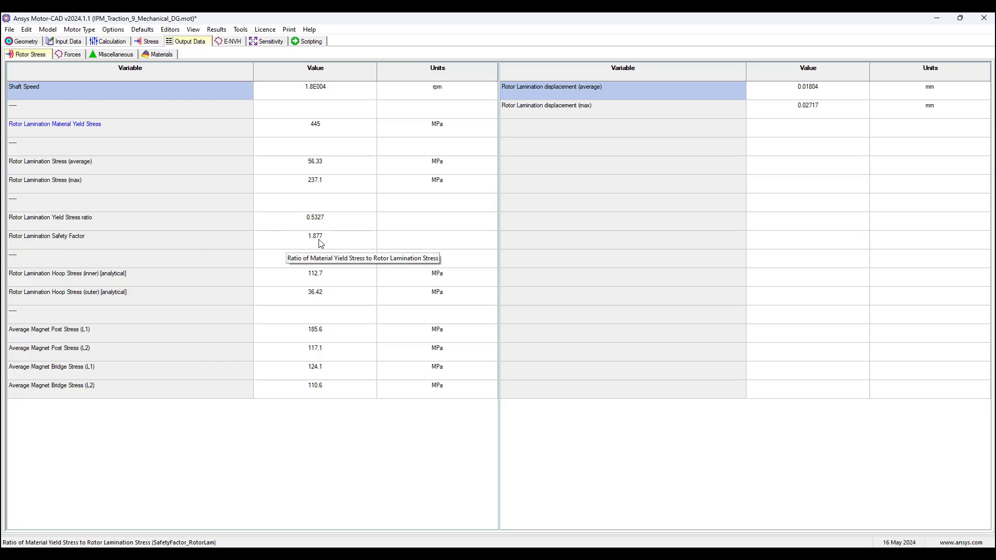
# Solve the rotor stress model with magnets included and an adhesion factor of 0.2, and show its rotor stress output data
pyautogui.click(107, 46)
pyautogui.click(291, 116)
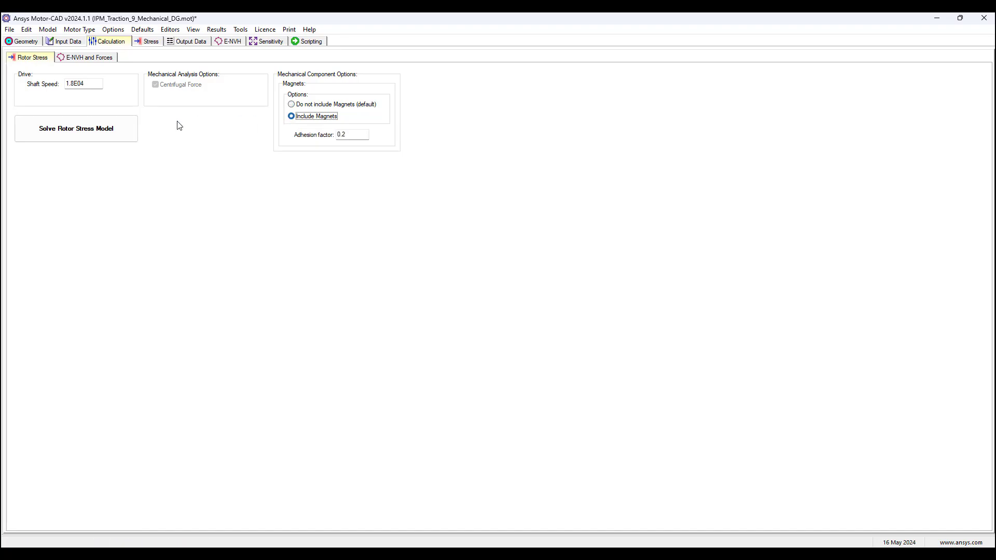
pyautogui.click(111, 132)
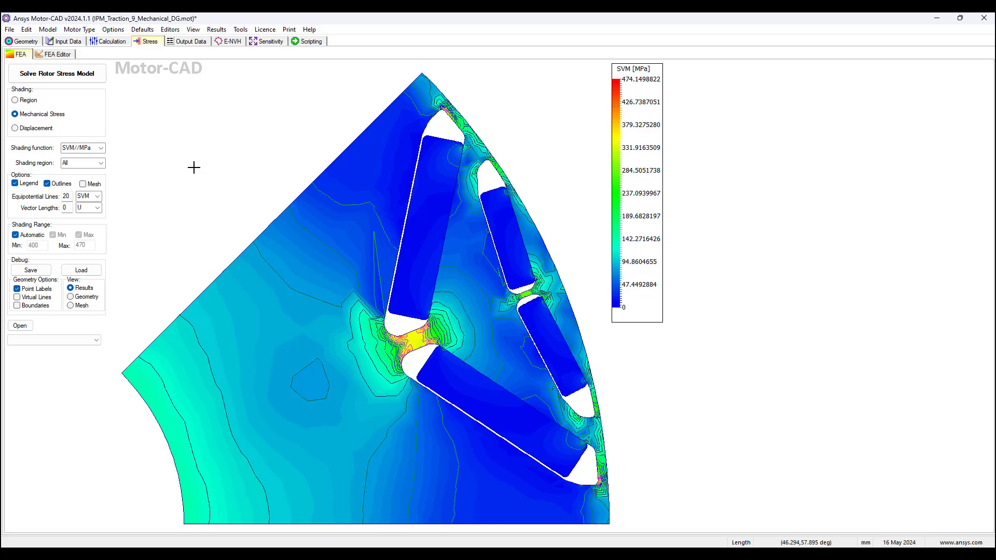
pyautogui.click(189, 44)
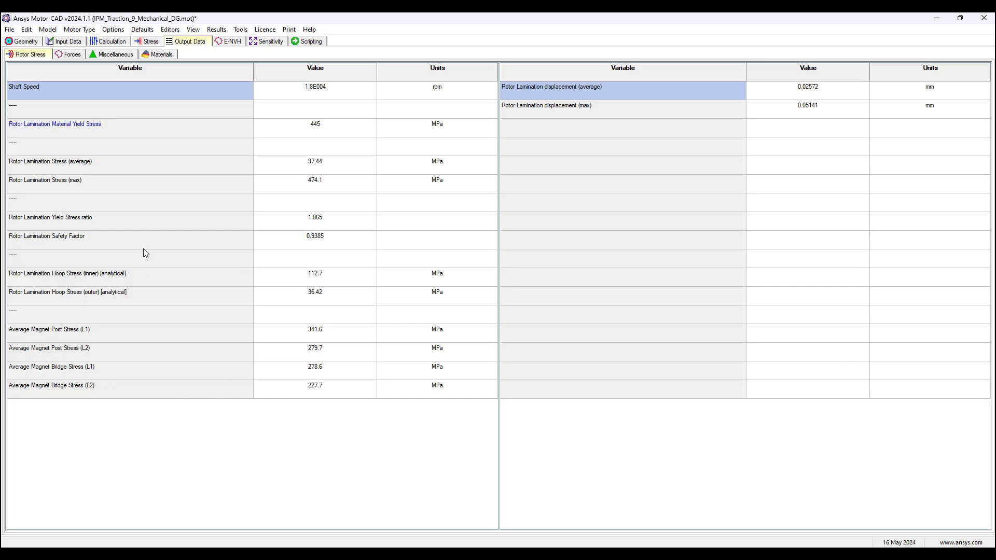